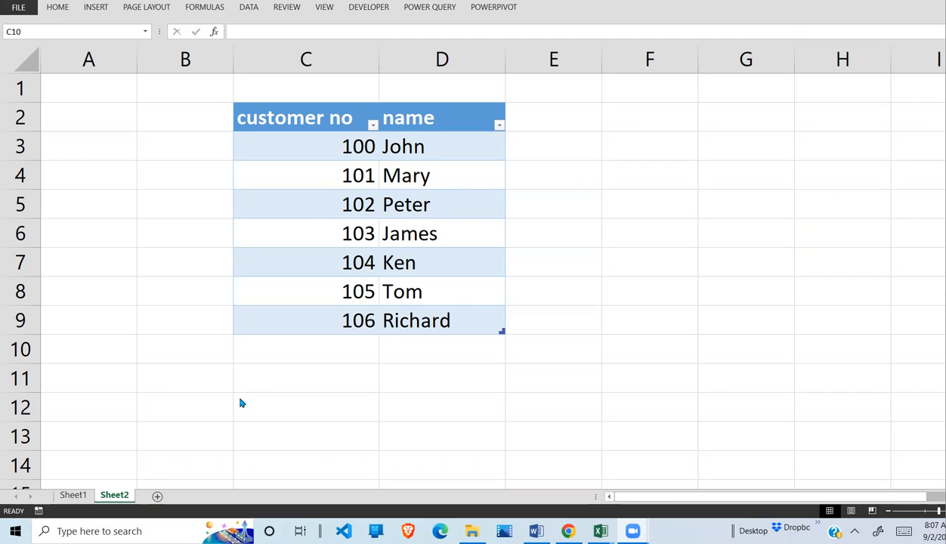
# Step: Compare the sales table on Sheet1 with the name table on Sheet2, examining the customer no column in each
pyautogui.click(84, 497)
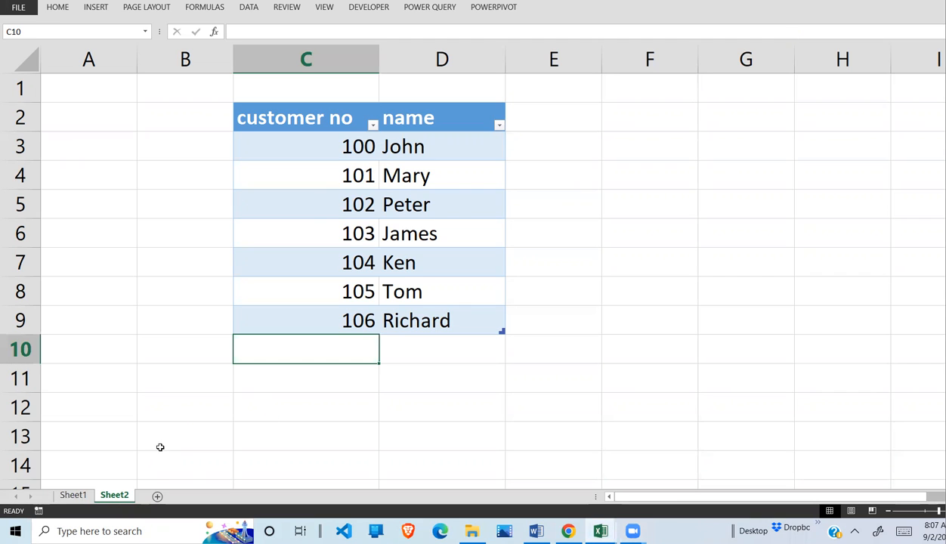
pyautogui.click(76, 496)
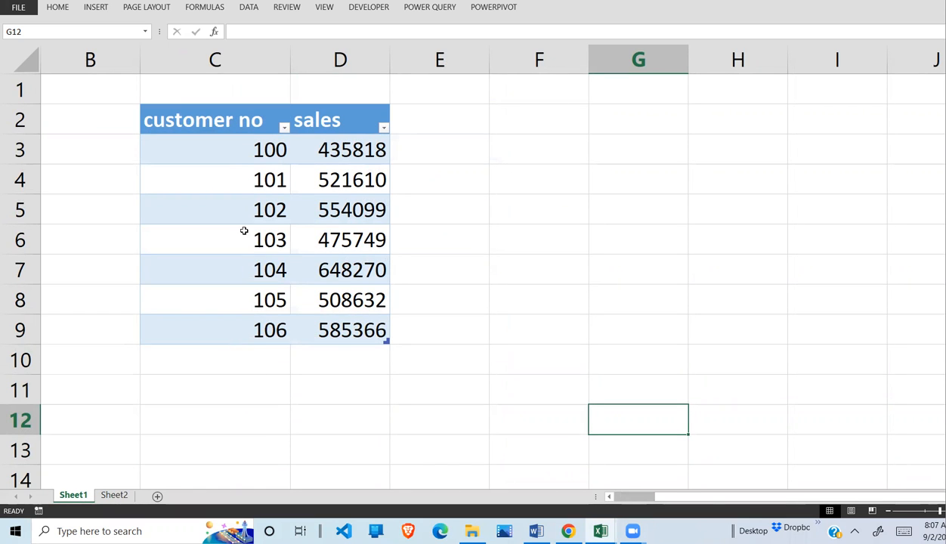
pyautogui.click(115, 496)
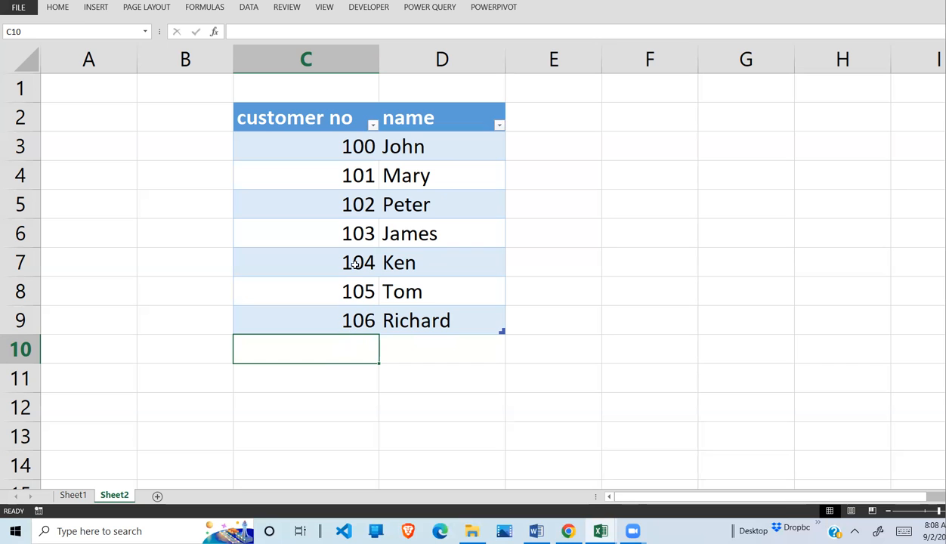
pyautogui.click(74, 496)
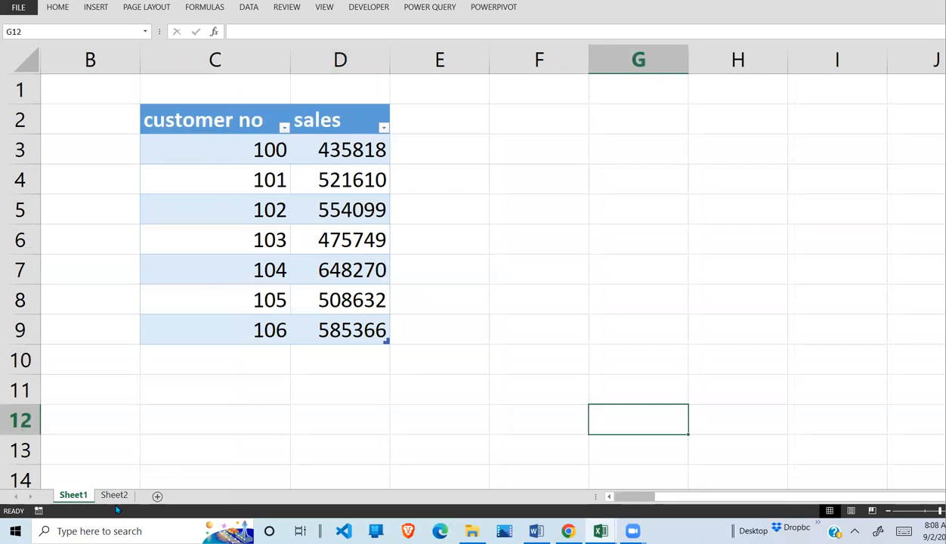
pyautogui.click(114, 496)
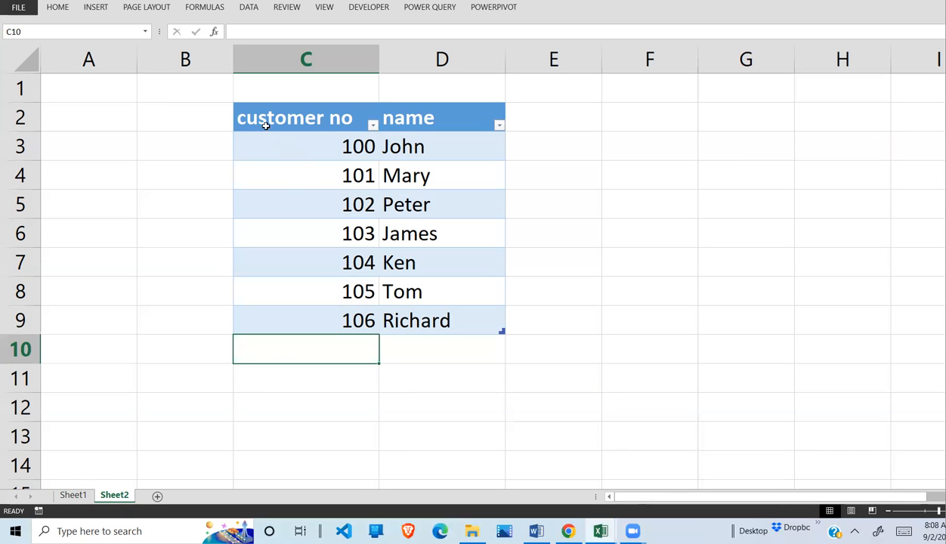
pyautogui.moveTo(265, 125); pyautogui.dragTo(313, 321)
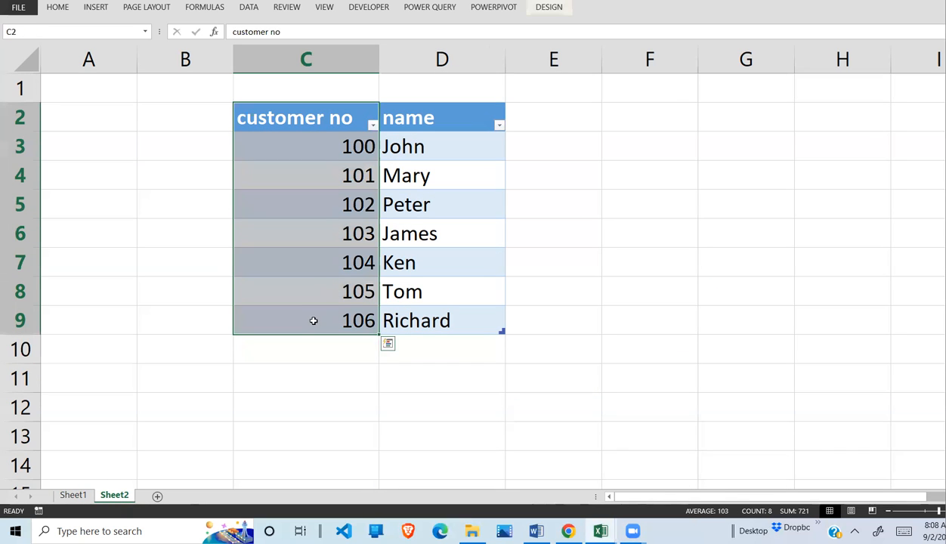
pyautogui.click(73, 496)
pyautogui.moveTo(181, 113); pyautogui.dragTo(206, 327)
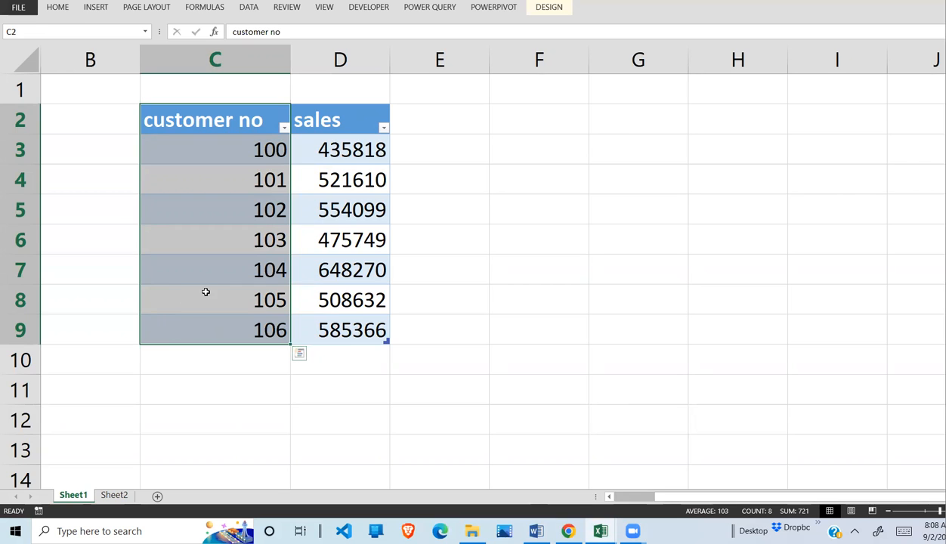
pyautogui.click(311, 264)
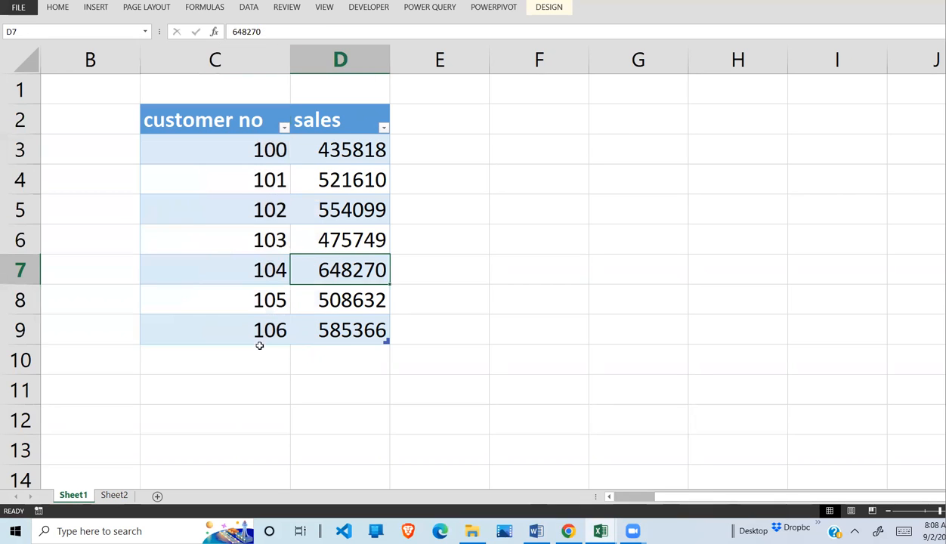
pyautogui.click(259, 239)
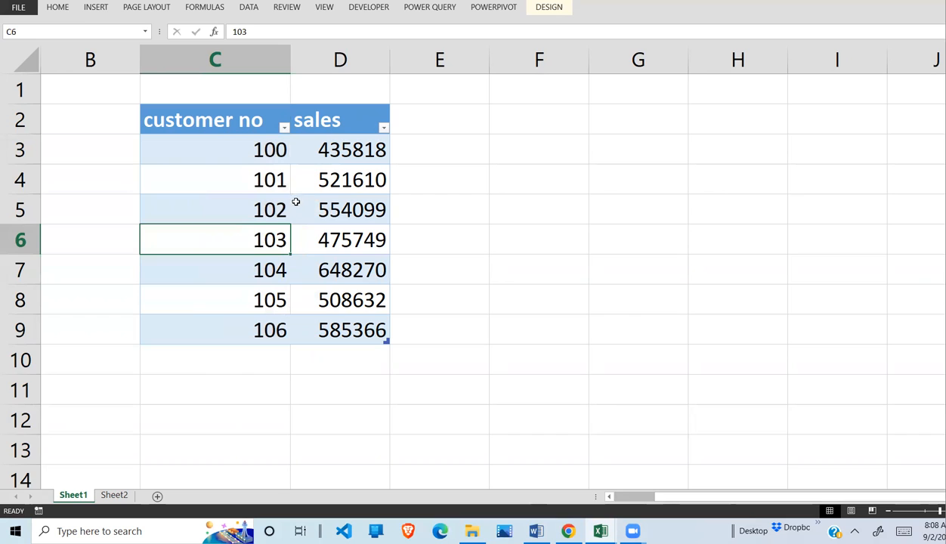
# Step: Check the table names assigned to the sales table on Sheet1 and the customer name table on Sheet2
pyautogui.moveTo(210, 120); pyautogui.dragTo(323, 322)
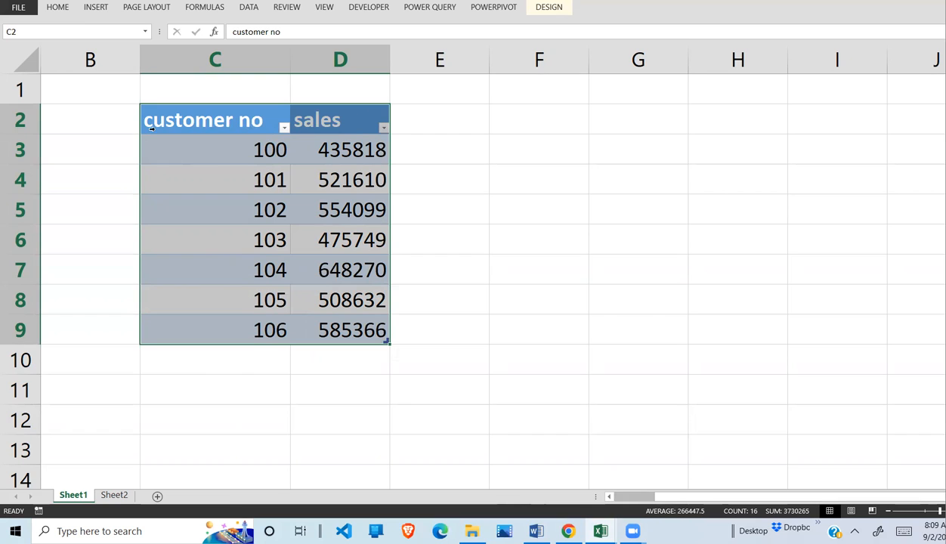
pyautogui.click(546, 8)
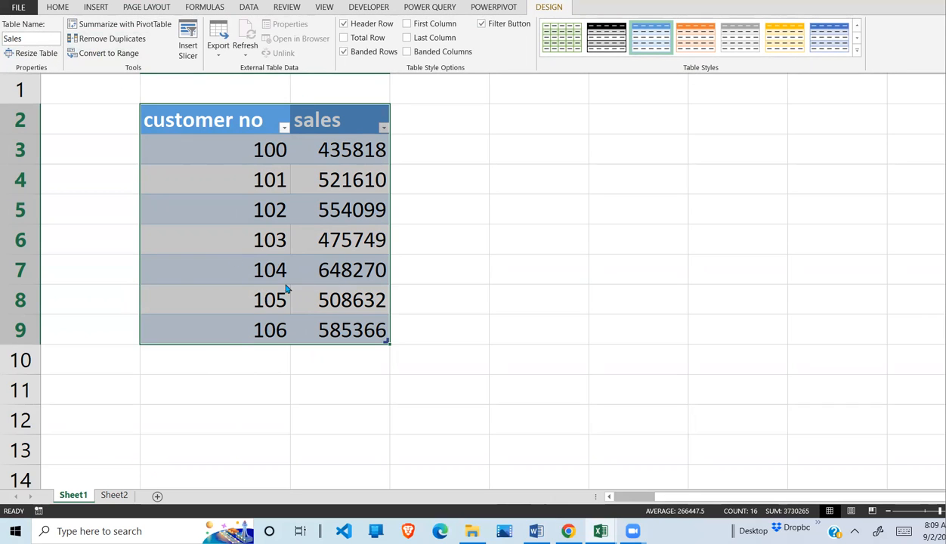
pyautogui.click(116, 504)
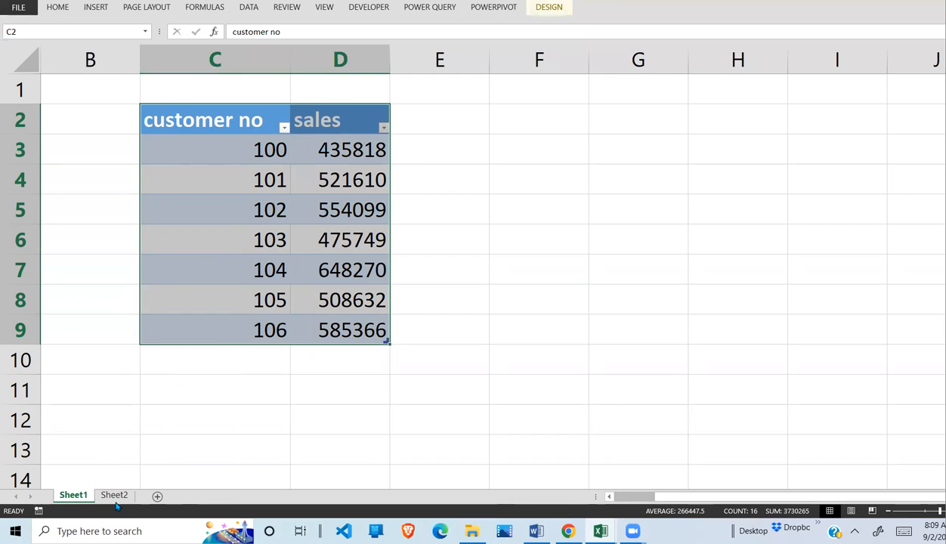
pyautogui.click(115, 496)
pyautogui.click(374, 212)
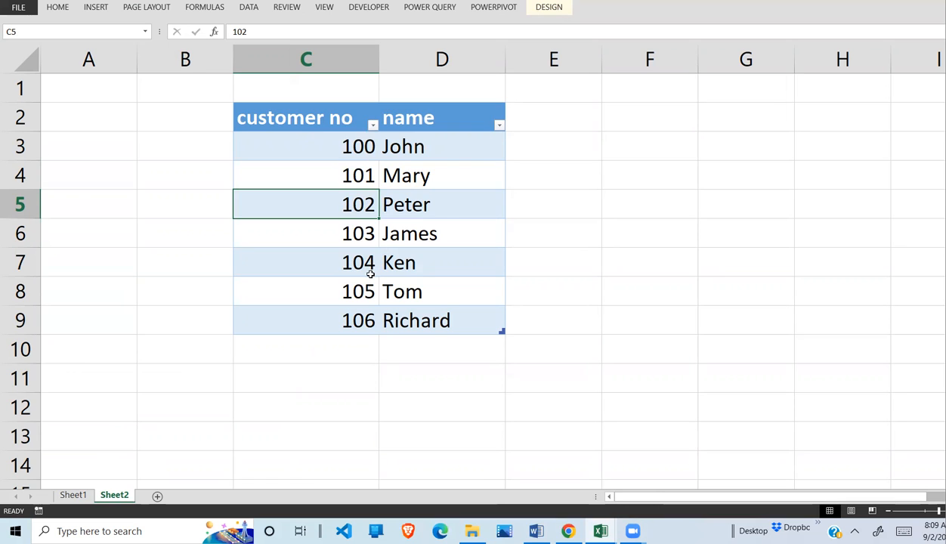
pyautogui.click(558, 11)
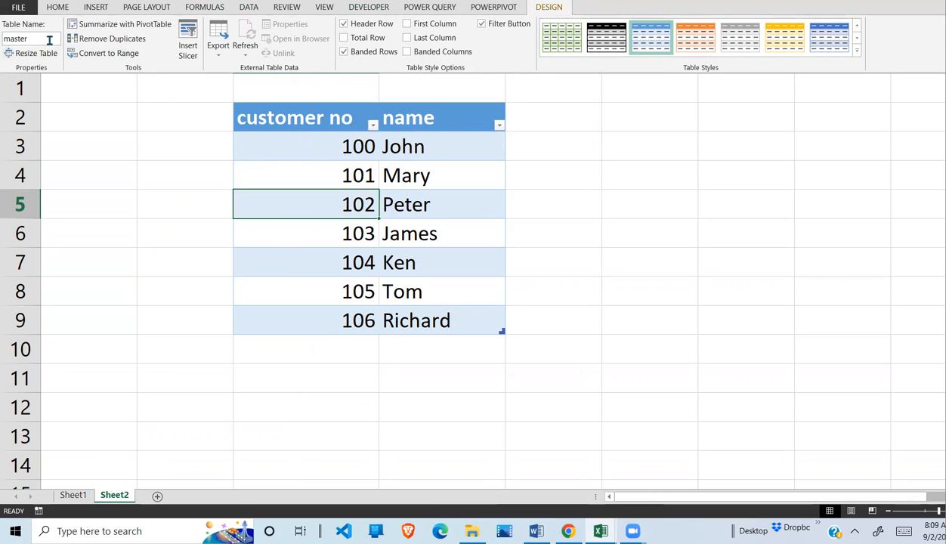
pyautogui.click(403, 257)
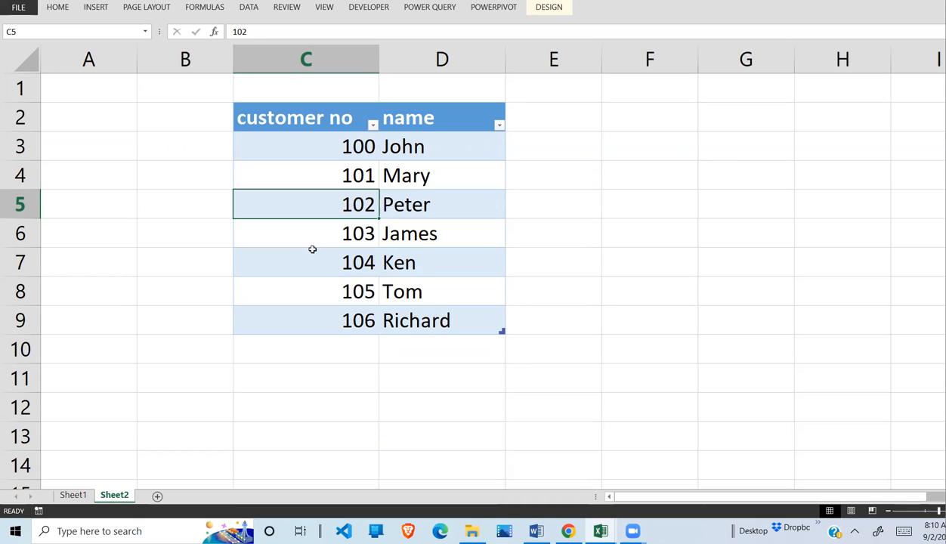
# Step: Create a PivotTable from the master table on a new worksheet, adding the data to the Data Model
pyautogui.click(101, 8)
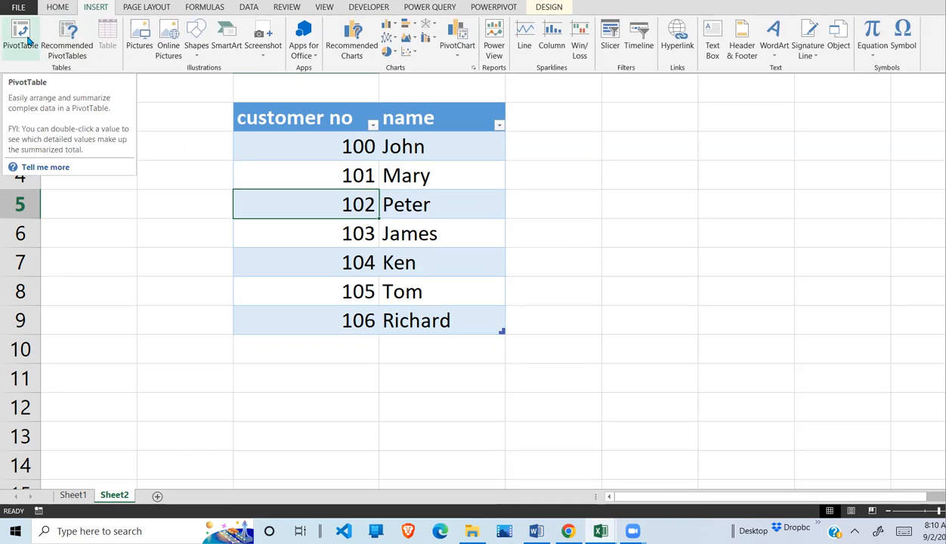
pyautogui.click(30, 38)
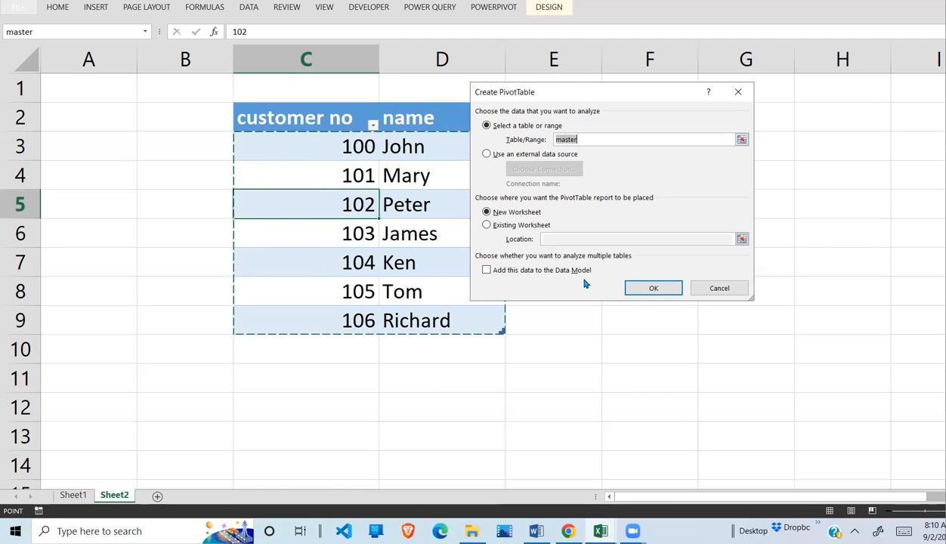
pyautogui.click(487, 272)
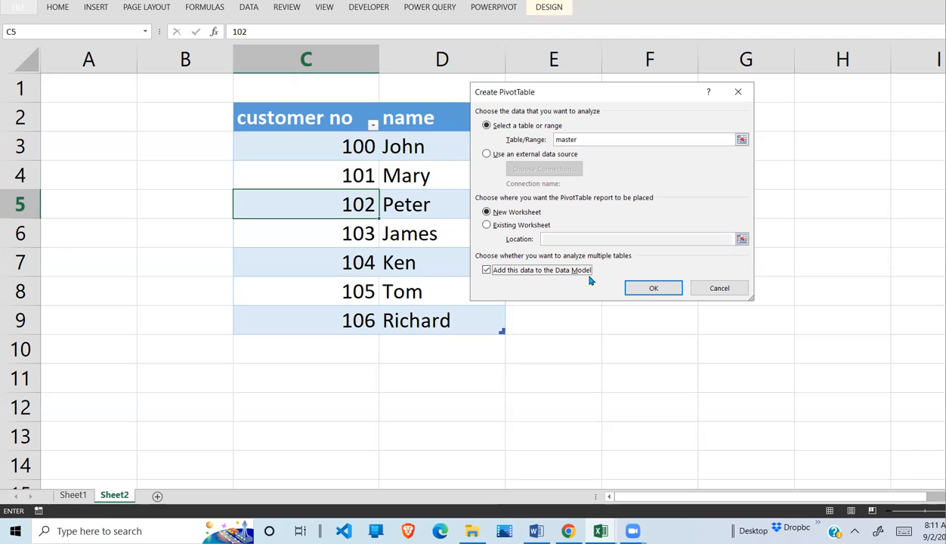
pyautogui.click(661, 292)
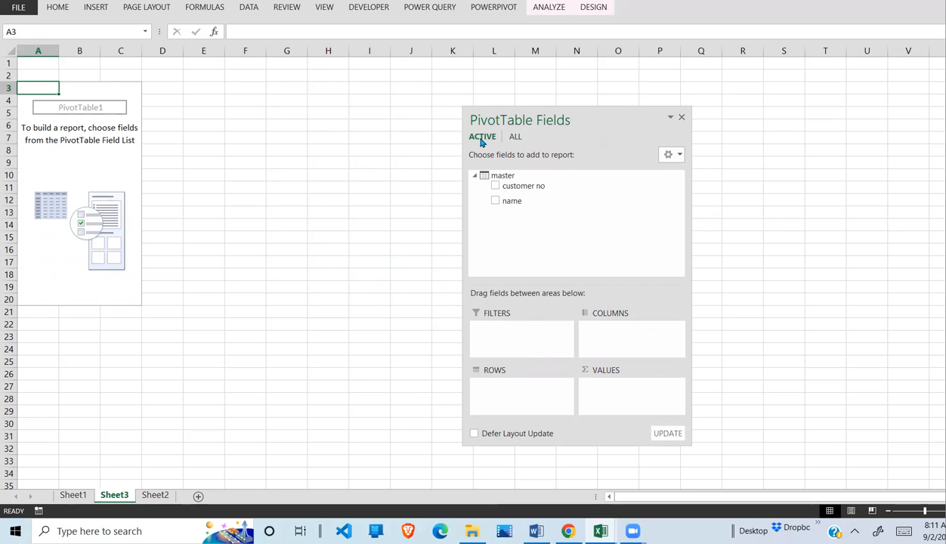
# Step: Show all tables in the PivotTable field list and expand the fields of master and Sales
pyautogui.click(518, 141)
pyautogui.click(474, 178)
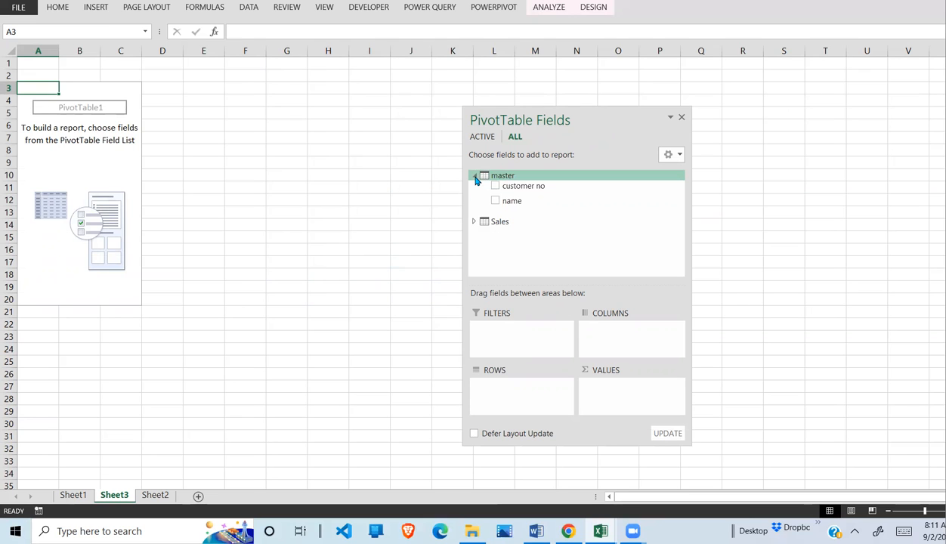
pyautogui.click(475, 222)
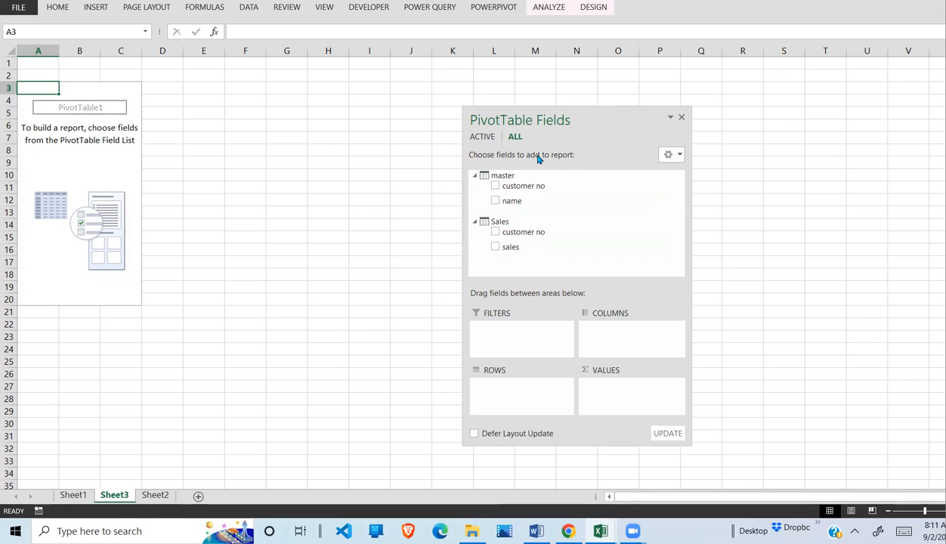
# Step: Delete the existing relationship between the Sales and master tables
pyautogui.click(550, 8)
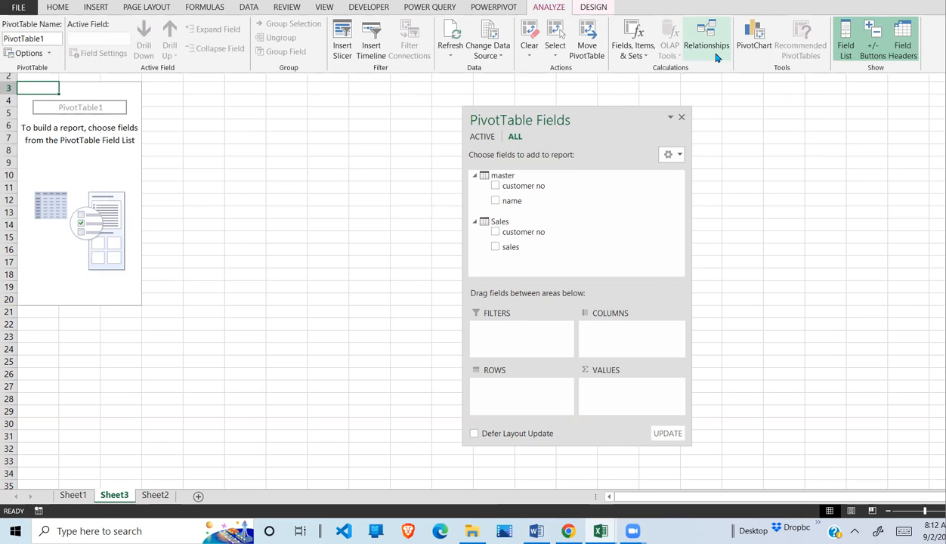
pyautogui.click(707, 41)
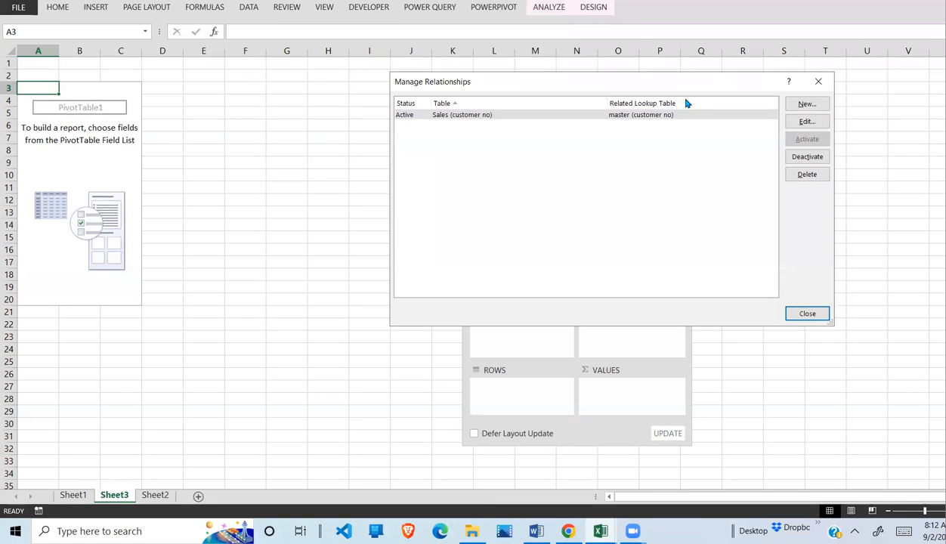
pyautogui.click(805, 179)
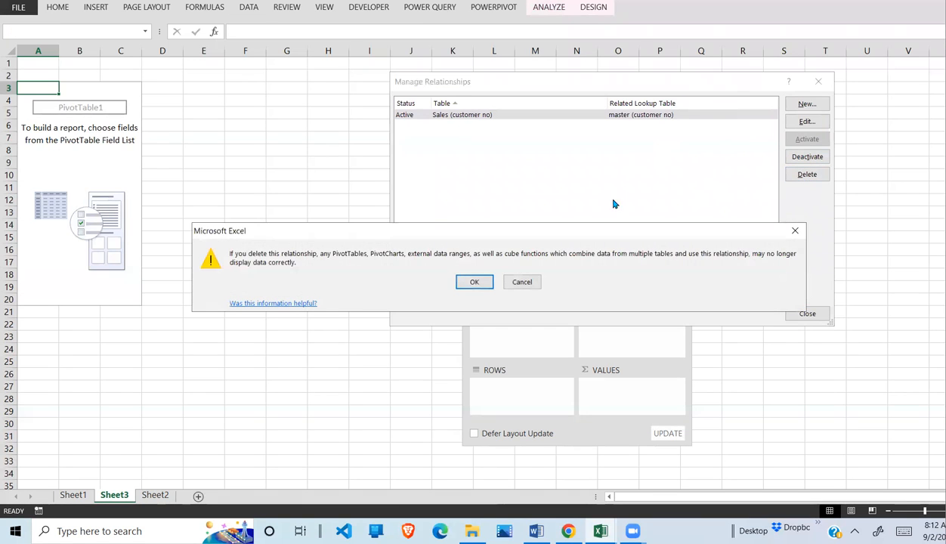
pyautogui.click(460, 277)
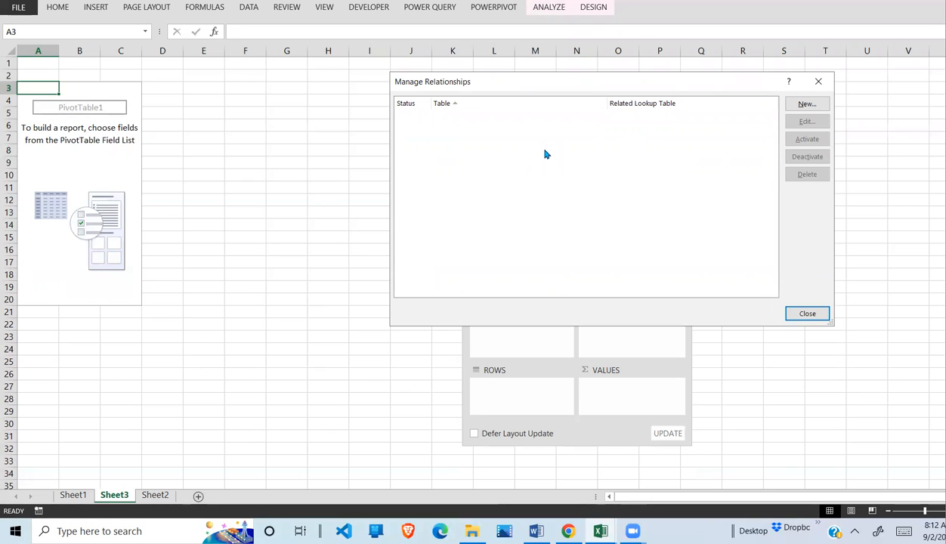
# Step: Create a relationship from Sales to related table master, using customer no as both the foreign and primary column
pyautogui.click(806, 104)
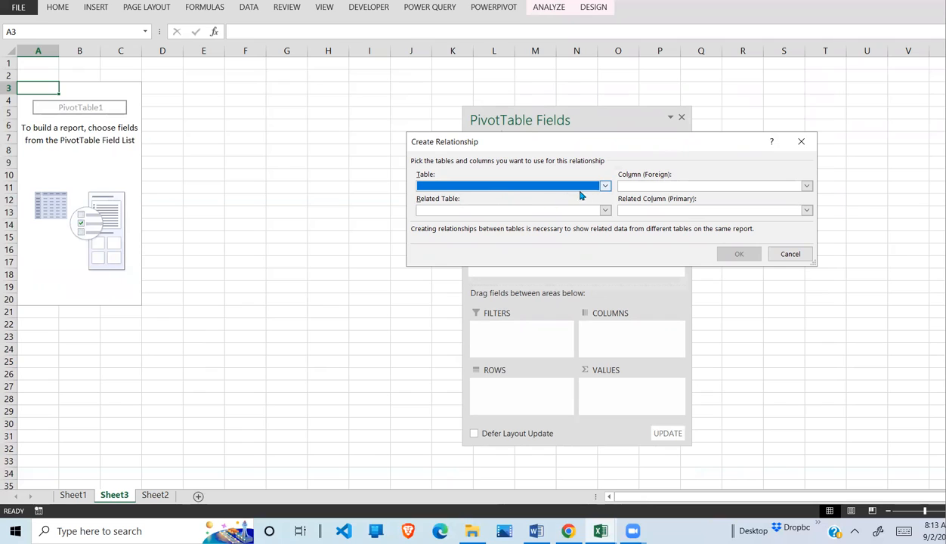
pyautogui.click(606, 187)
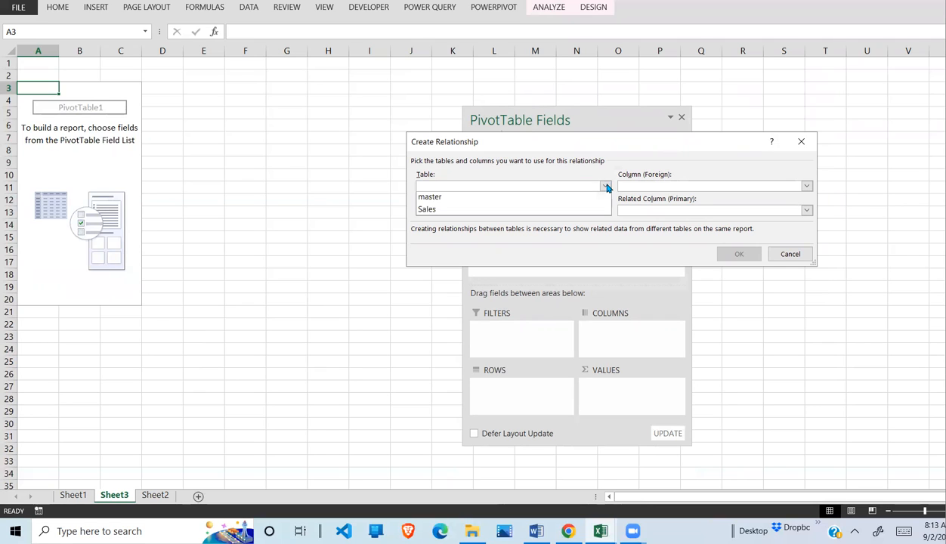
pyautogui.click(529, 212)
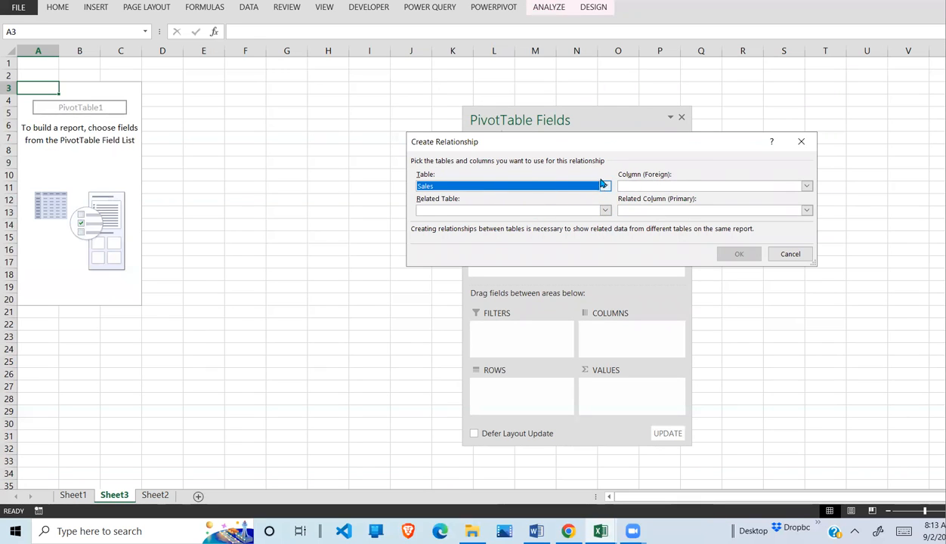
pyautogui.click(807, 187)
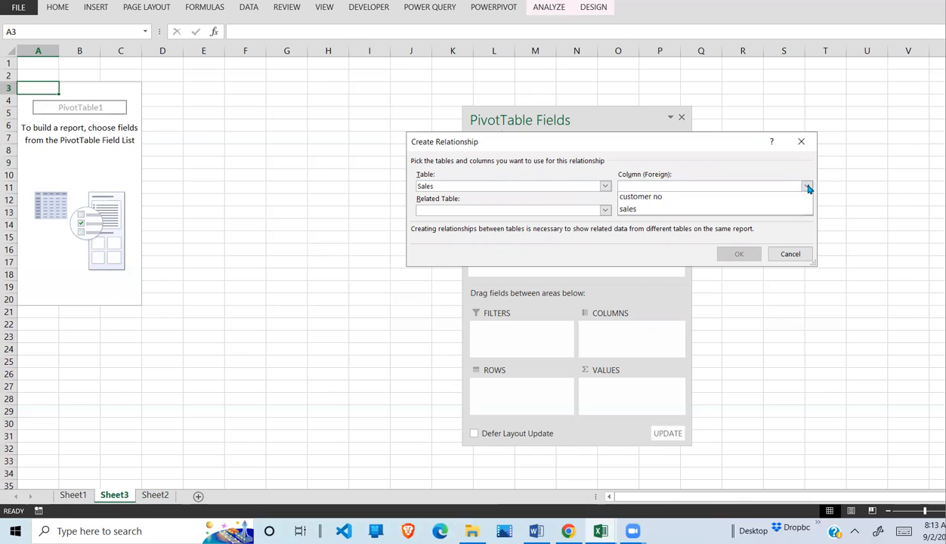
pyautogui.click(751, 199)
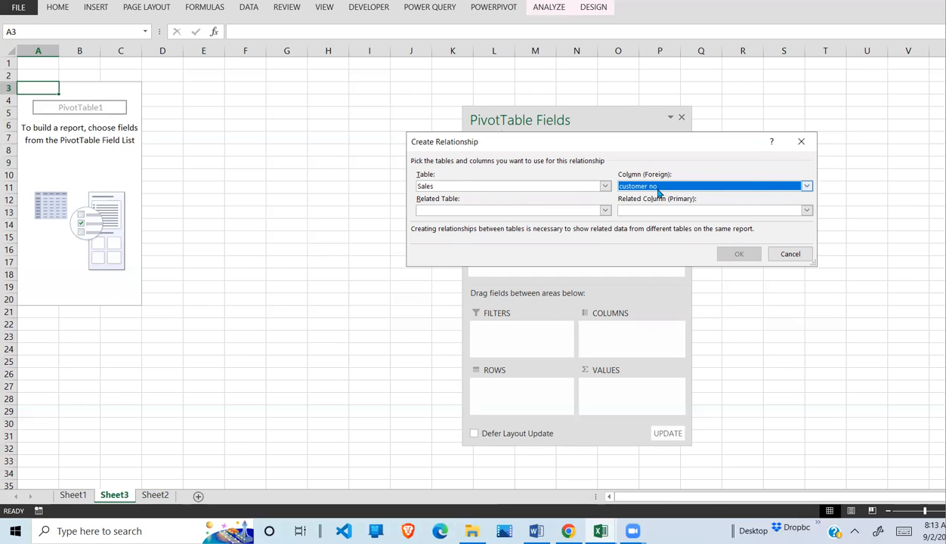
pyautogui.click(605, 210)
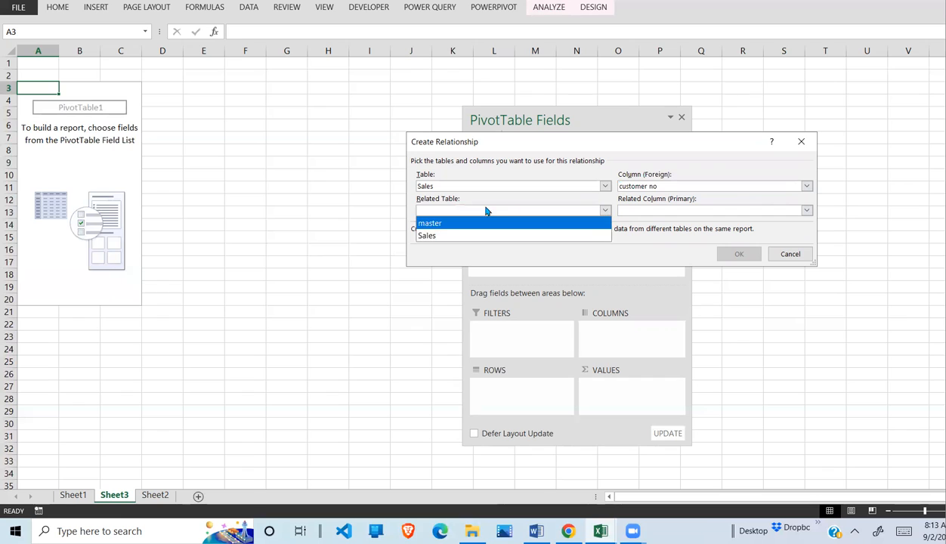
pyautogui.click(442, 226)
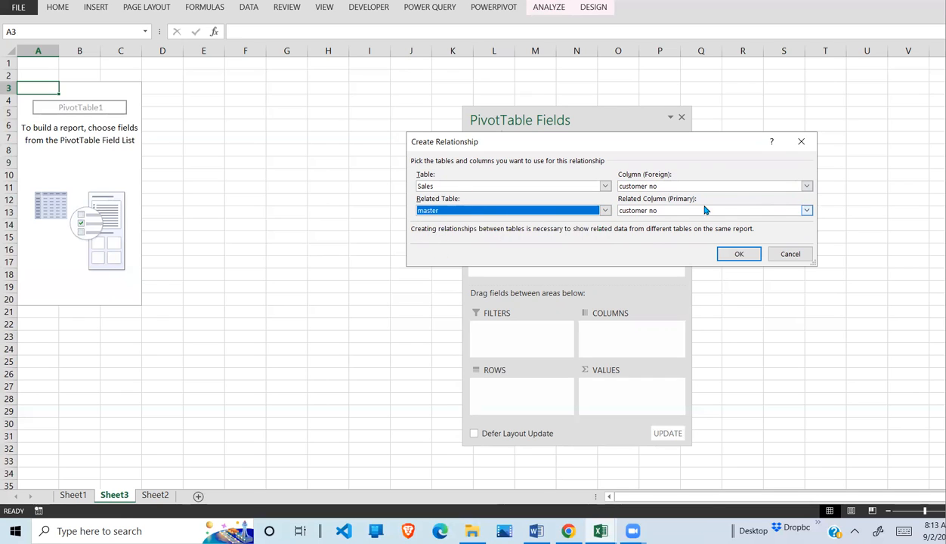
pyautogui.click(807, 211)
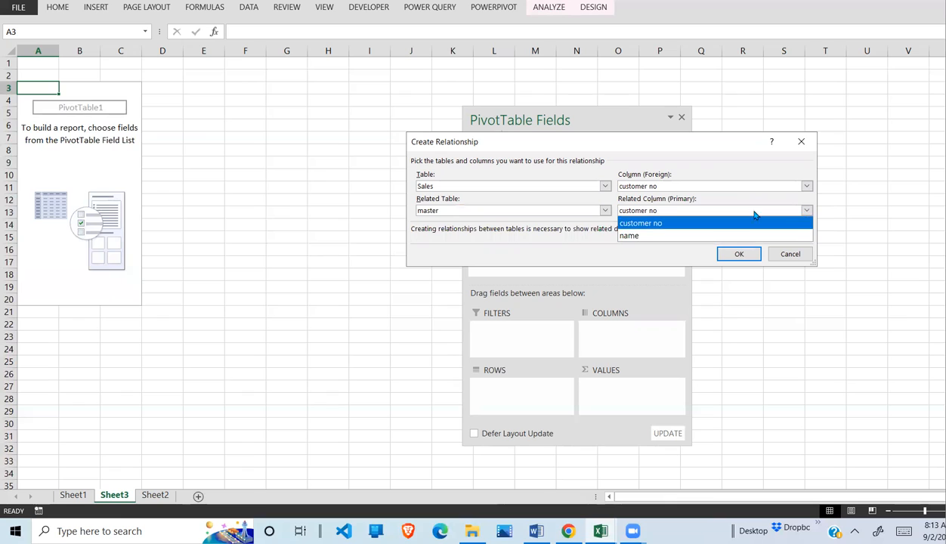
pyautogui.click(744, 224)
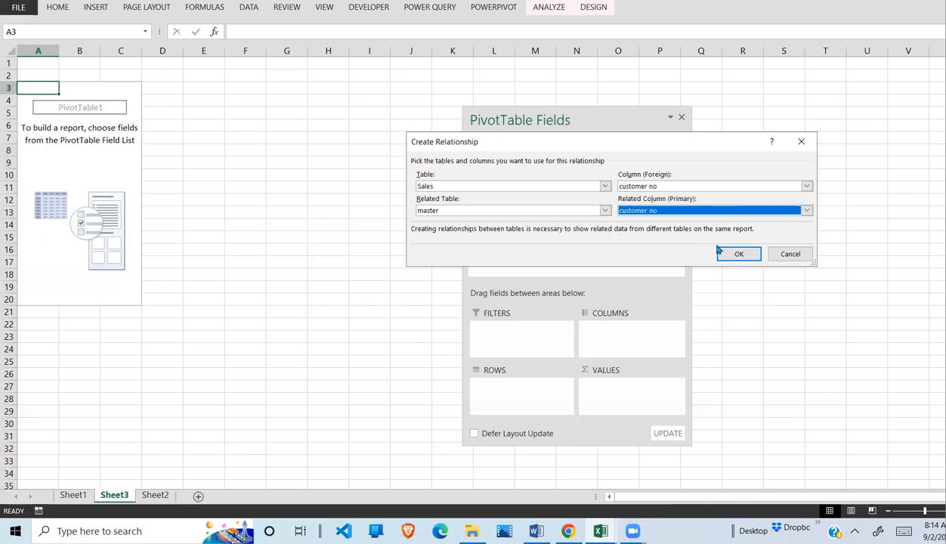
pyautogui.click(740, 254)
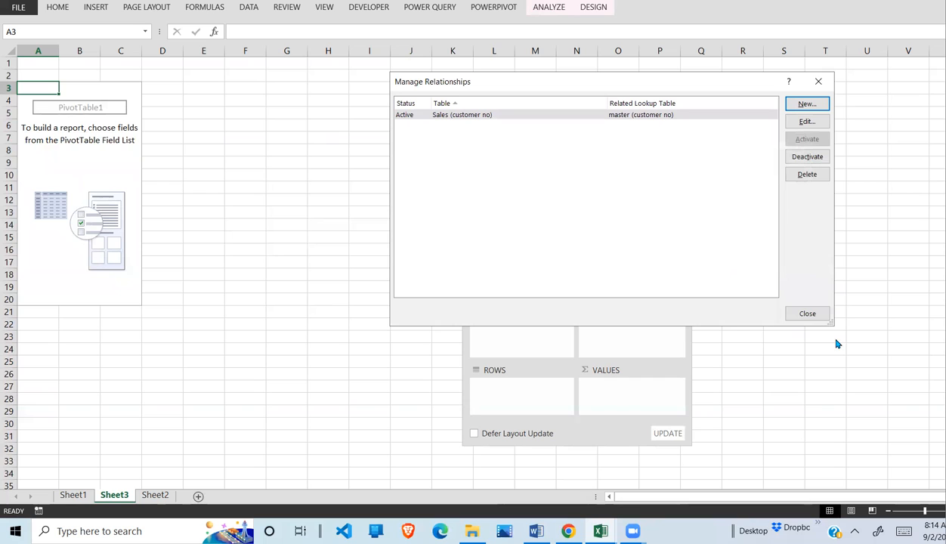
# Step: Close the relationship manager and expand the master and Sales tables in the PivotTable field list
pyautogui.click(816, 313)
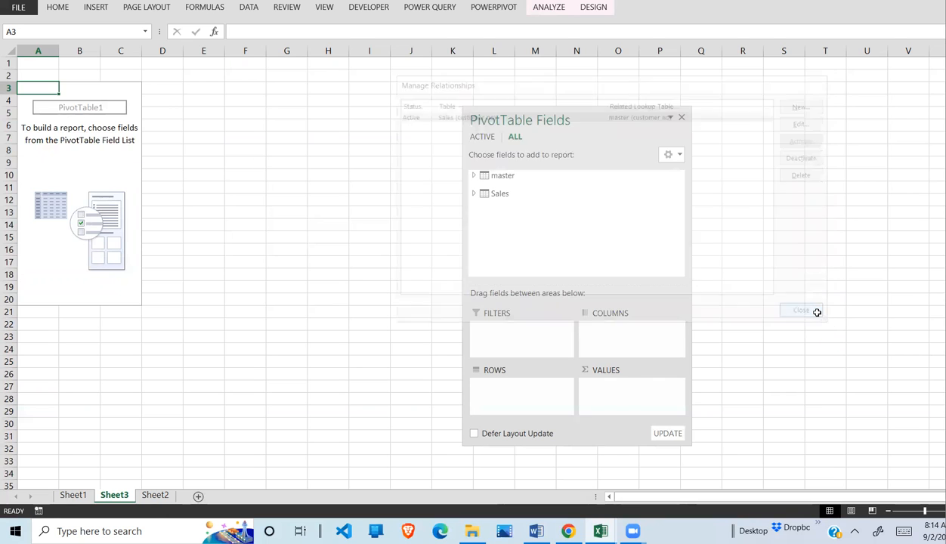
pyautogui.click(474, 176)
pyautogui.click(474, 222)
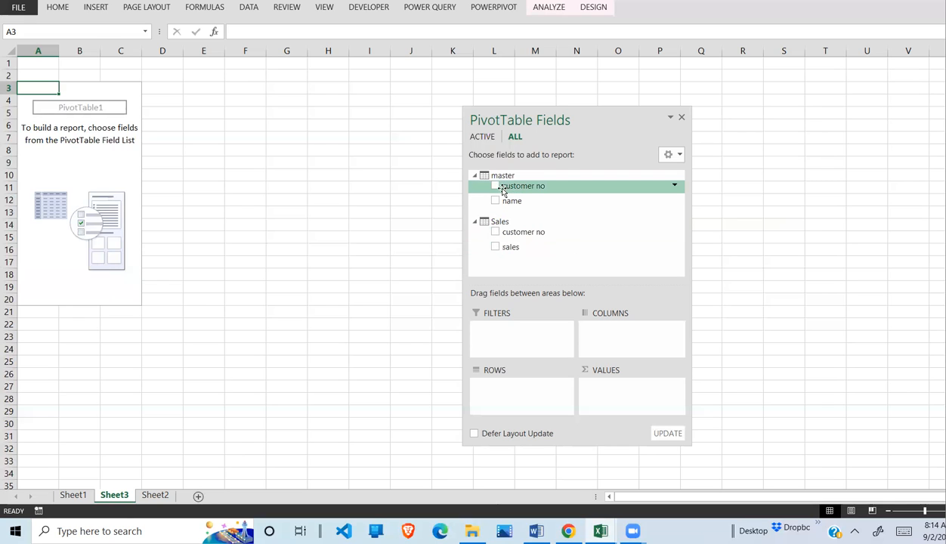
# Step: Add customer no and name from master as PivotTable rows, and sales from Sales as summed values
pyautogui.moveTo(497, 190); pyautogui.dragTo(509, 389)
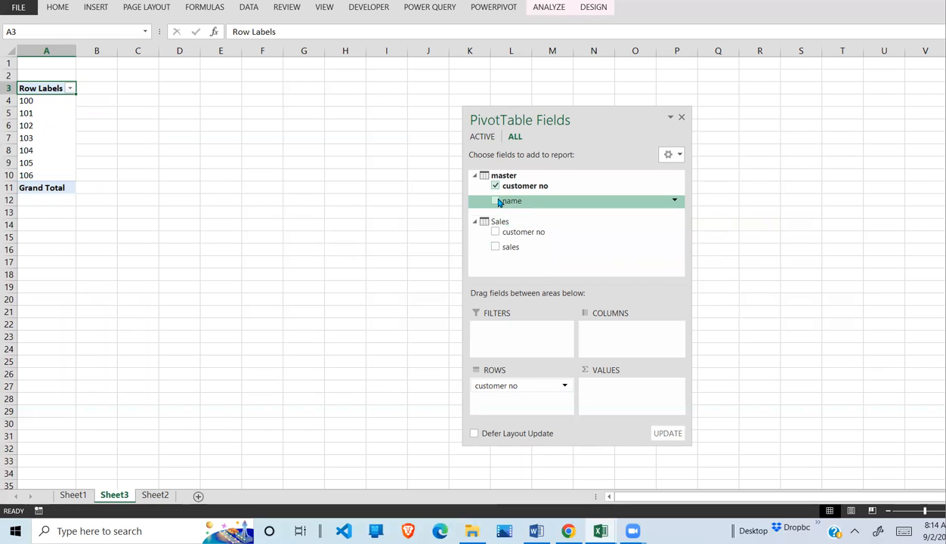
pyautogui.moveTo(498, 203); pyautogui.dragTo(532, 404)
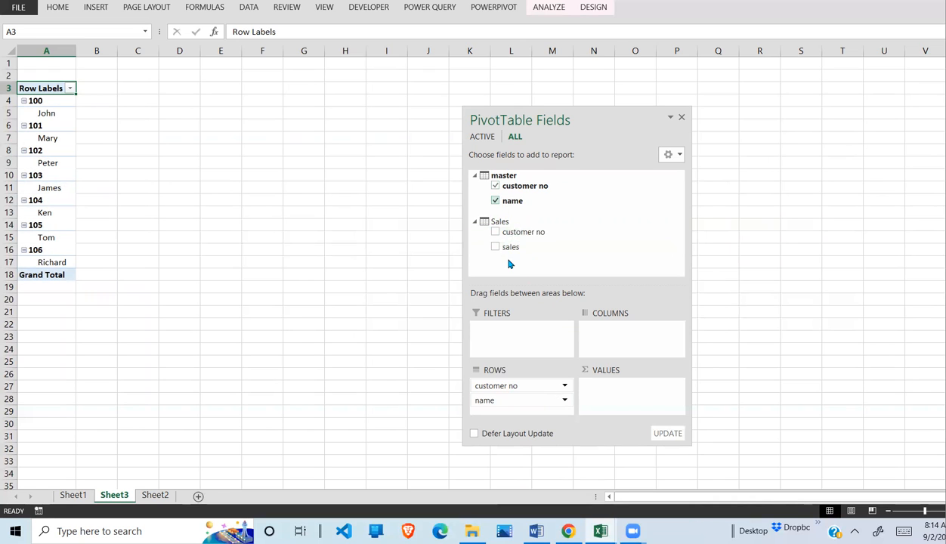
pyautogui.moveTo(509, 254); pyautogui.dragTo(632, 398)
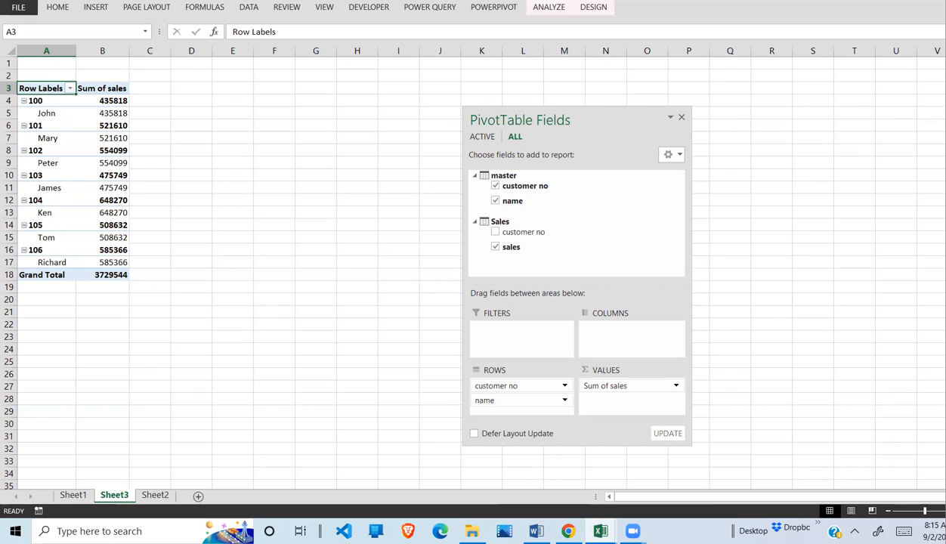
pyautogui.click(778, 79)
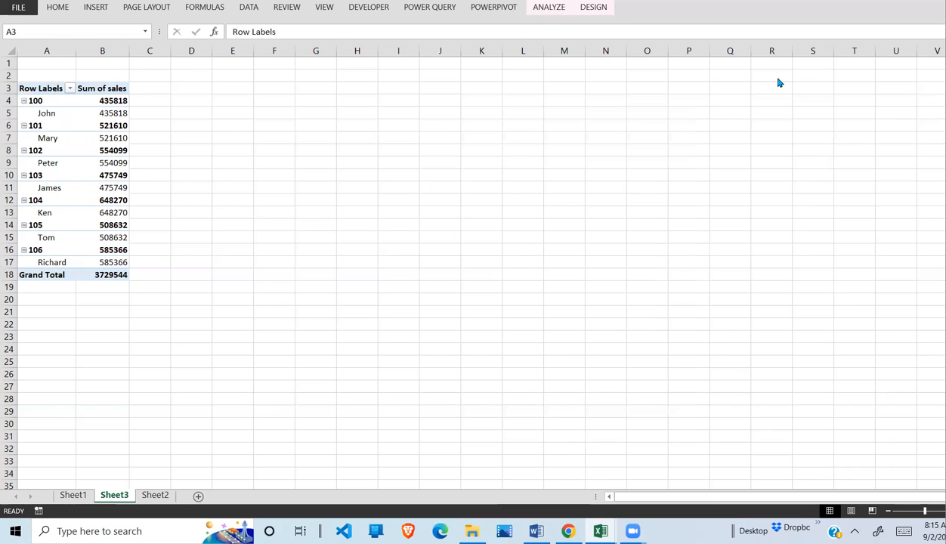